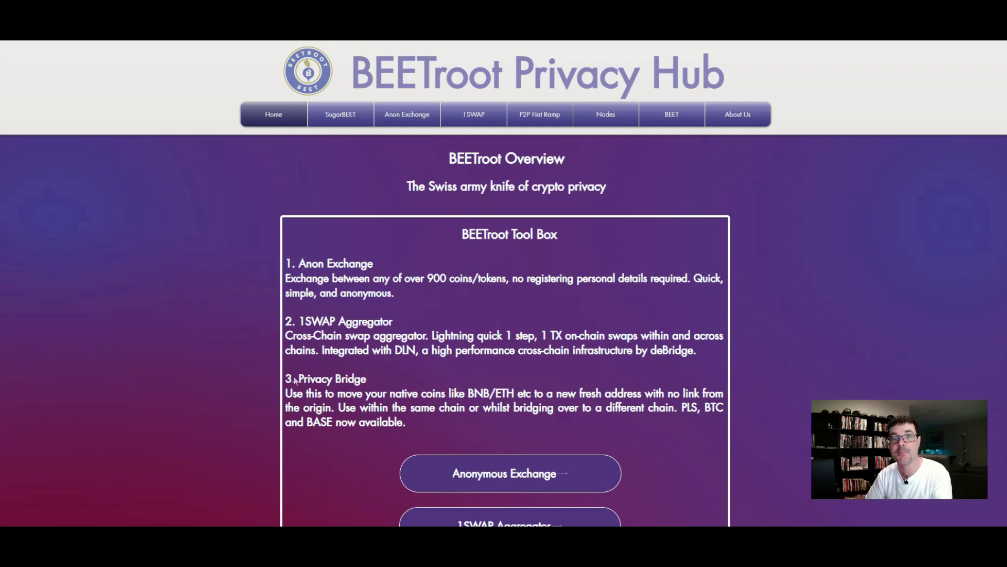
Step: Open the Anonymous Exchange page from the home page, quoting 1 XMR for about 0.0894227 ETH
scroll(415, 347, down, 2)
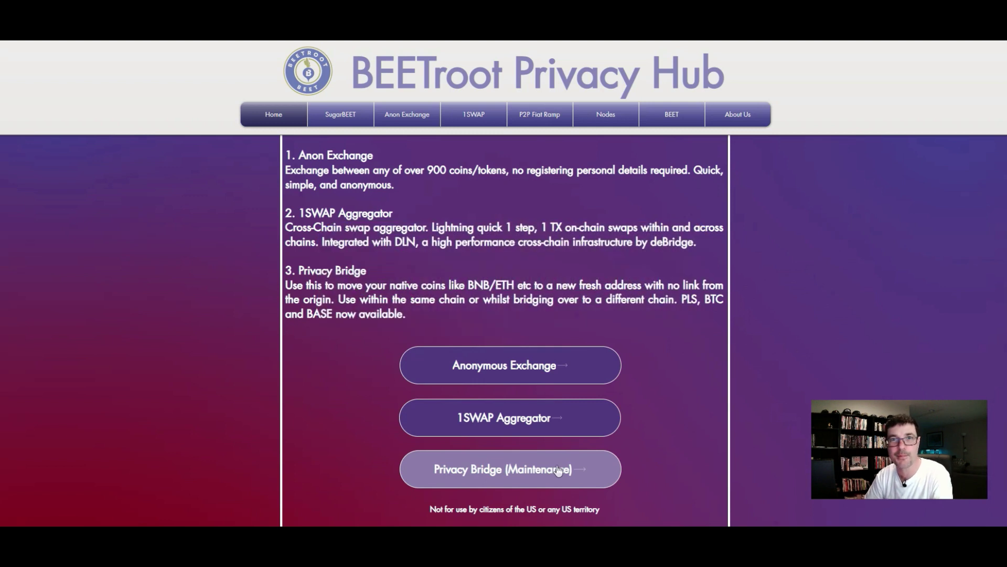
click(467, 367)
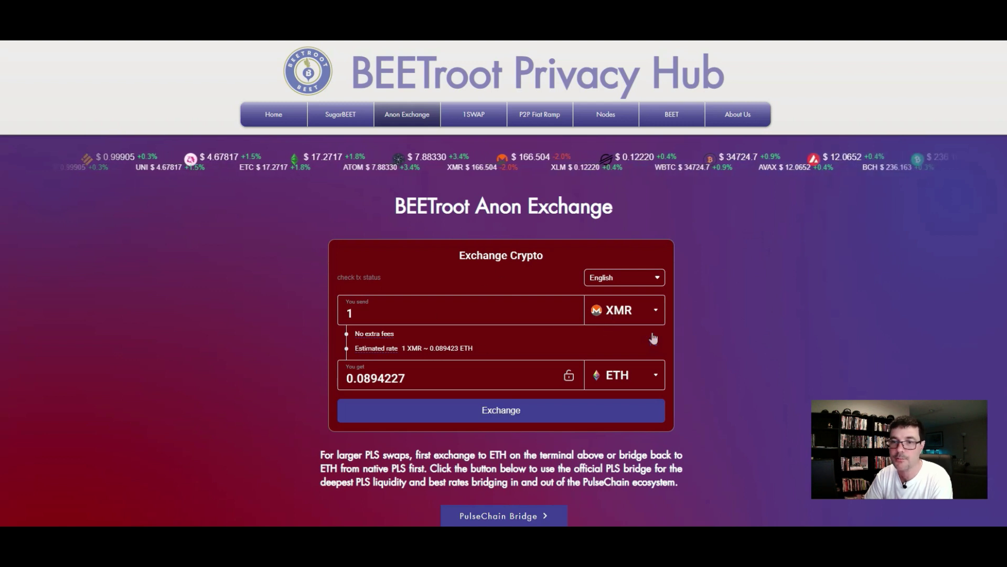
Step: Switch the Anon Exchange send currency from XMR to BTC
click(619, 312)
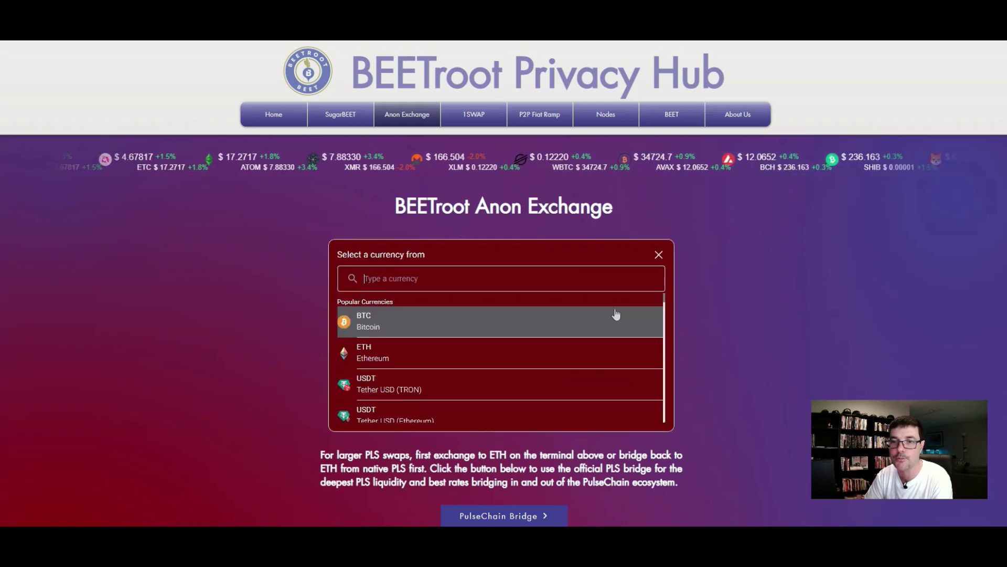
click(425, 329)
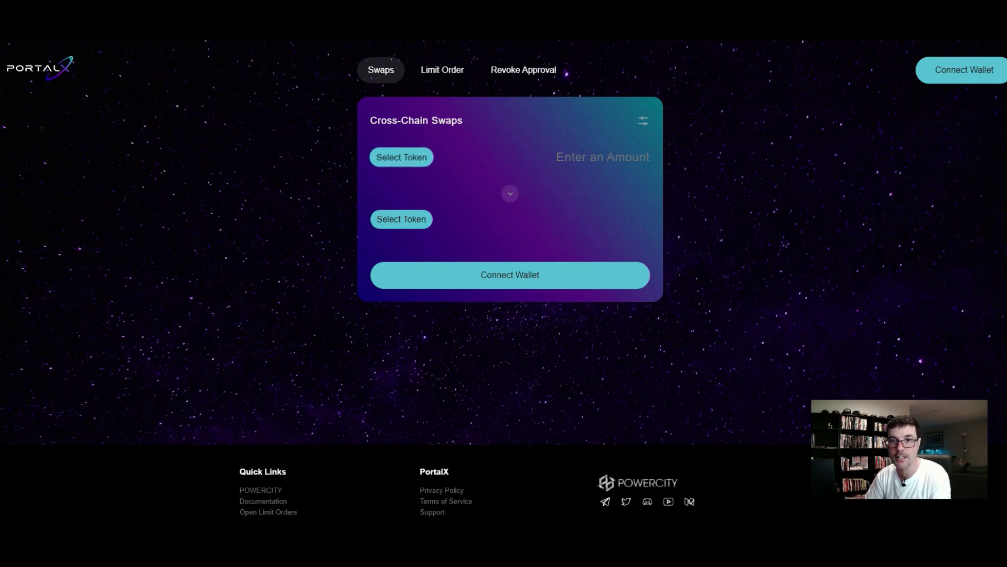
Step: Choose BNB on BNB Chain as the PortalX token to send
click(397, 161)
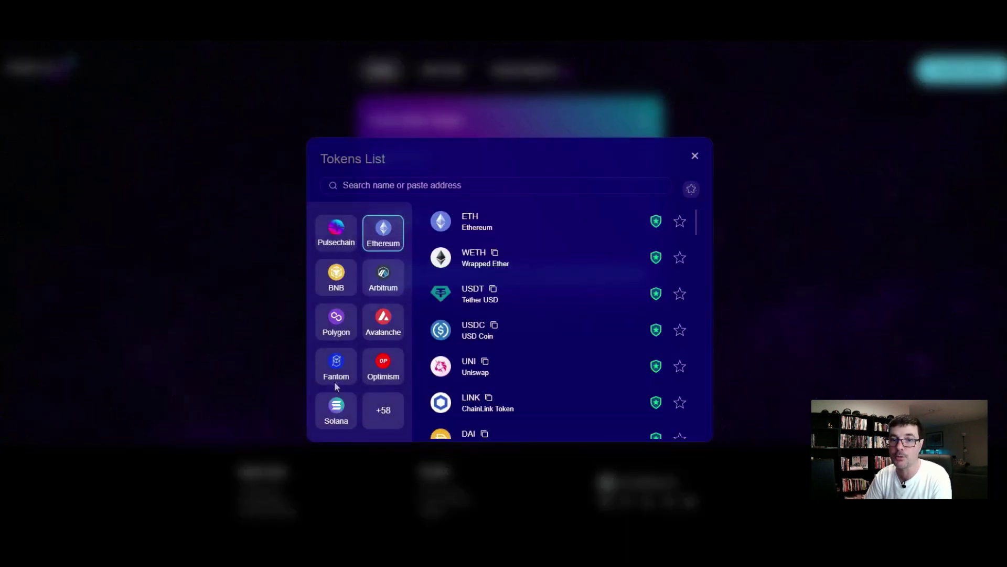
click(336, 281)
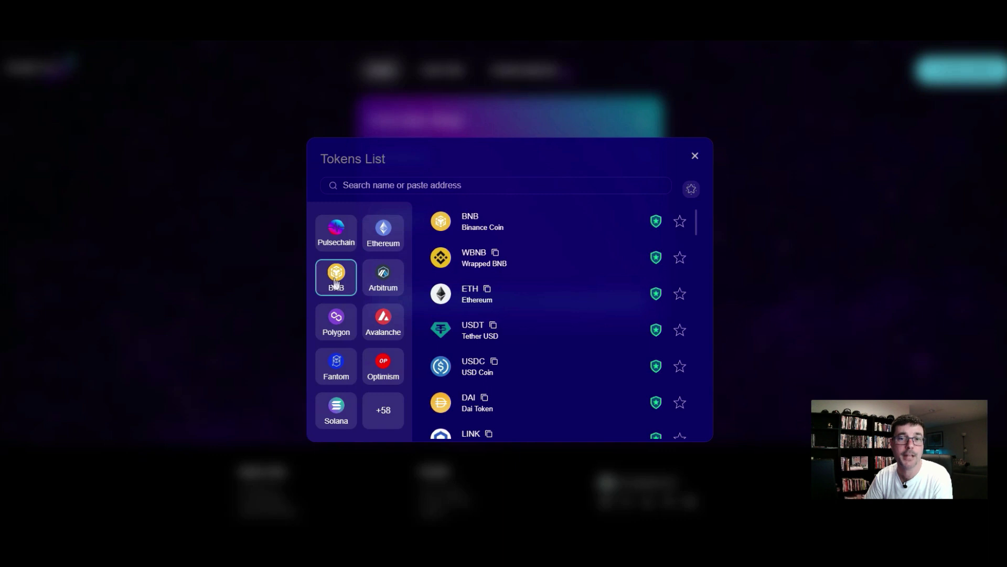
click(484, 230)
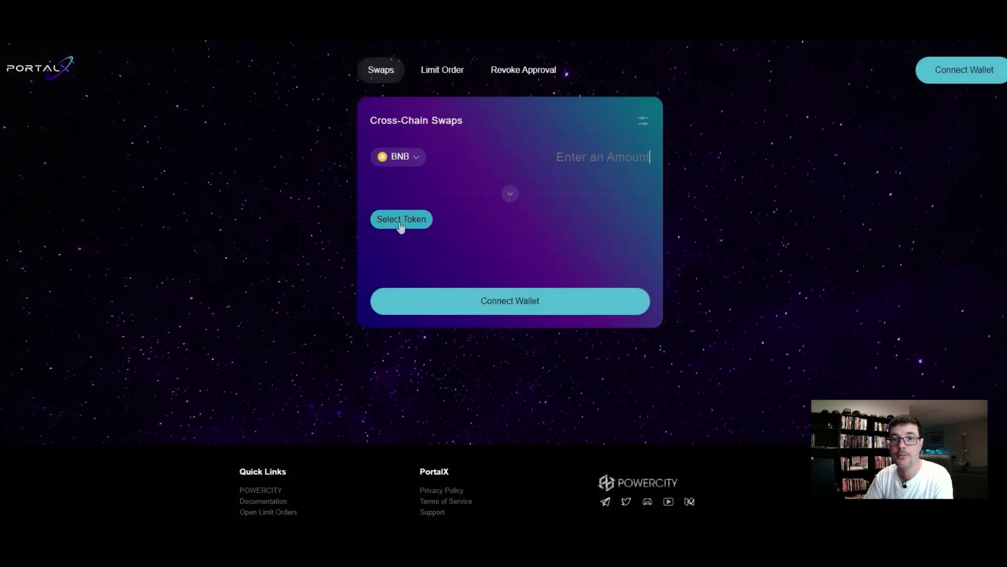
Step: Receive PLS on Pulsechain and enter 1 as the swap amount
click(401, 221)
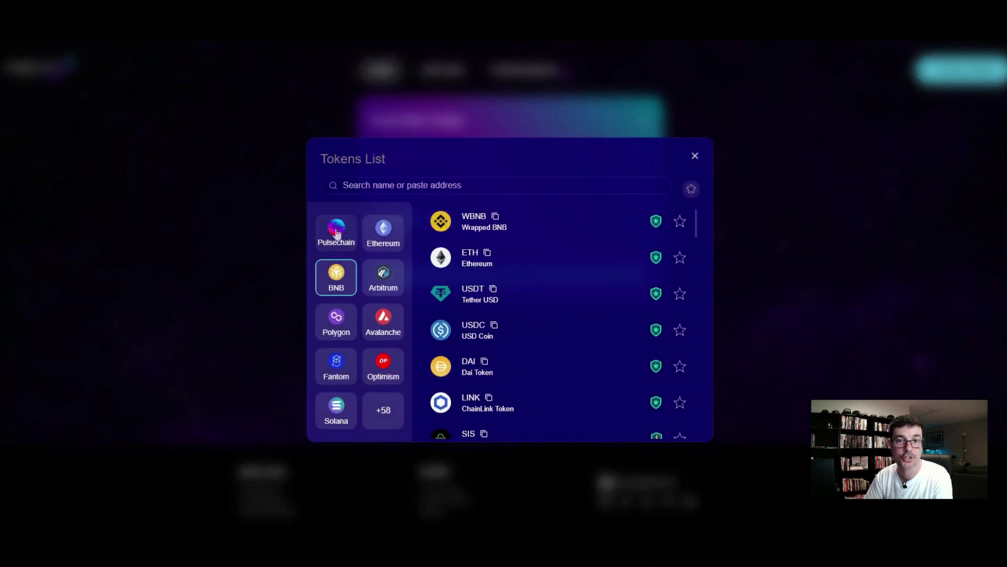
click(336, 233)
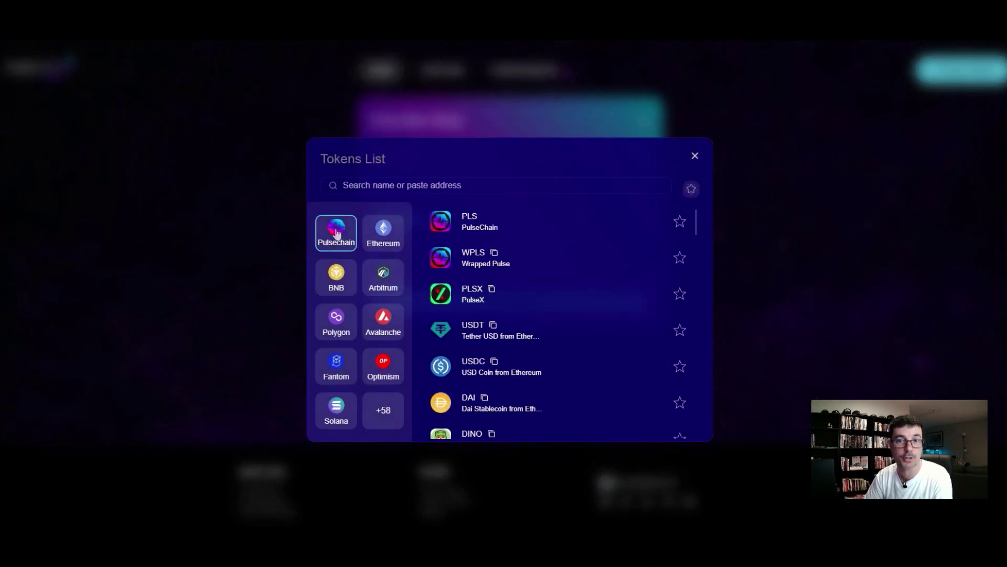
click(477, 223)
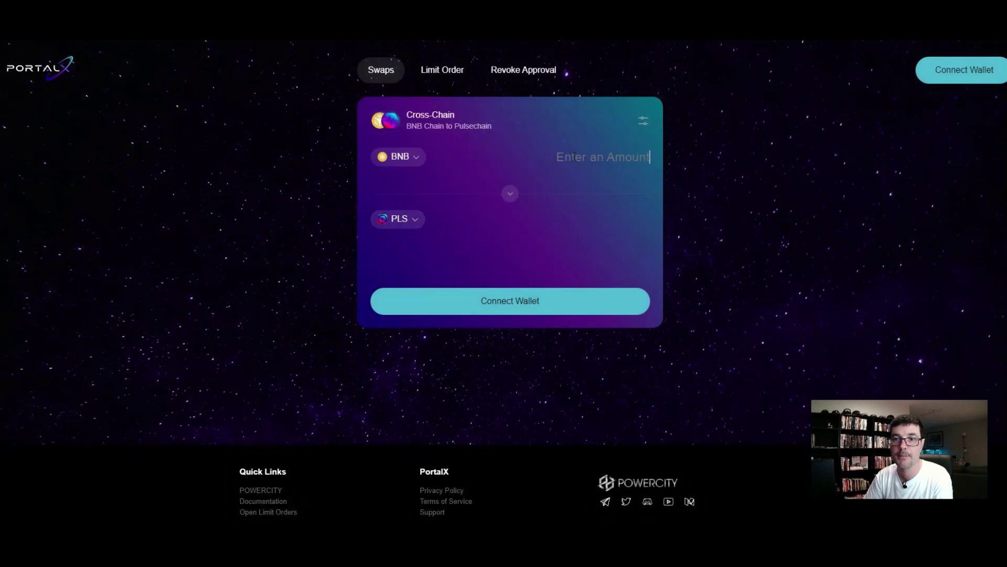
text(1)
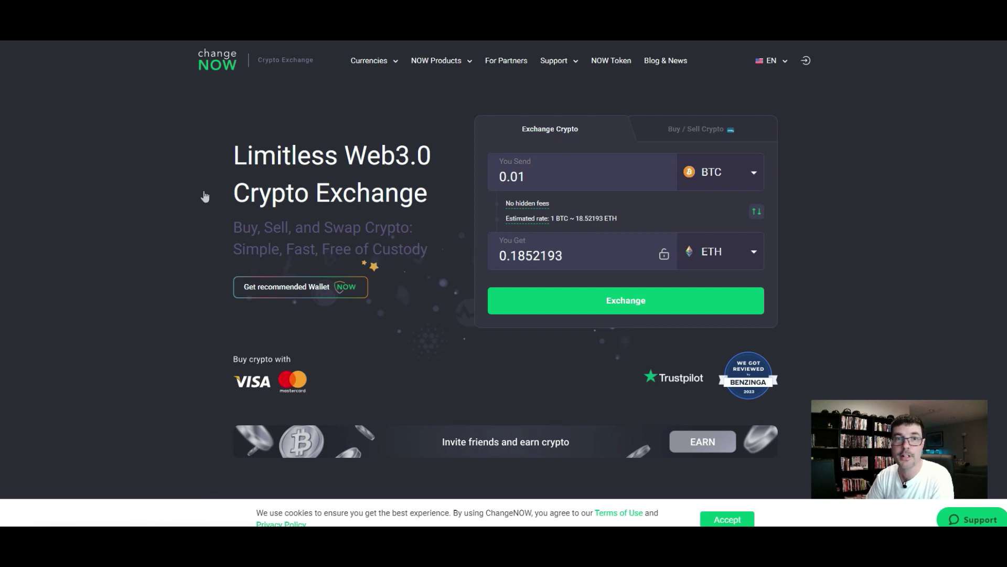
Step: Send BNB (BSC) instead of BTC on ChangeNOW, trimming the amount from 10 to 1
click(713, 179)
scroll(665, 307, down, 1)
scroll(665, 307, up, 2)
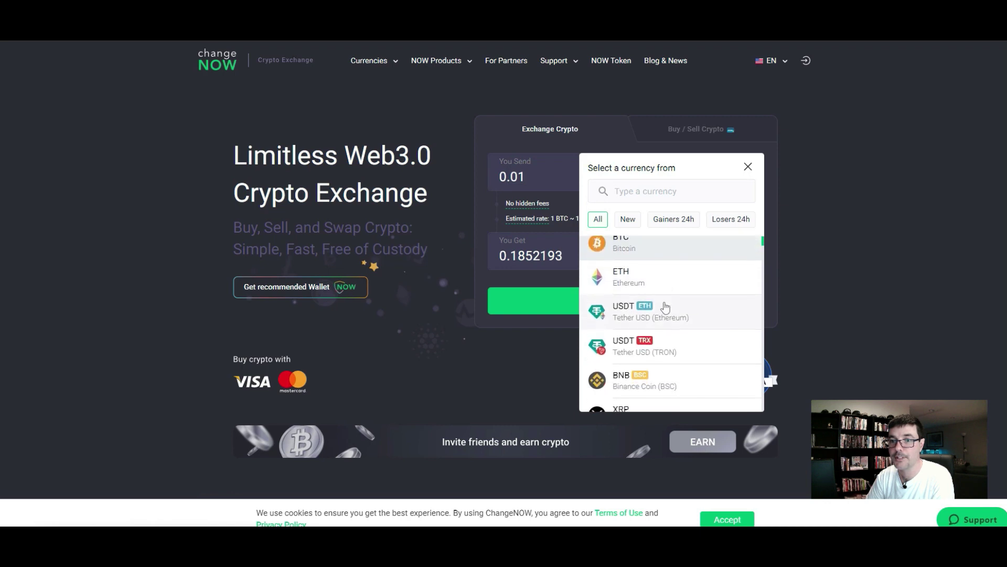
scroll(666, 306, down, 5)
scroll(666, 306, up, 2)
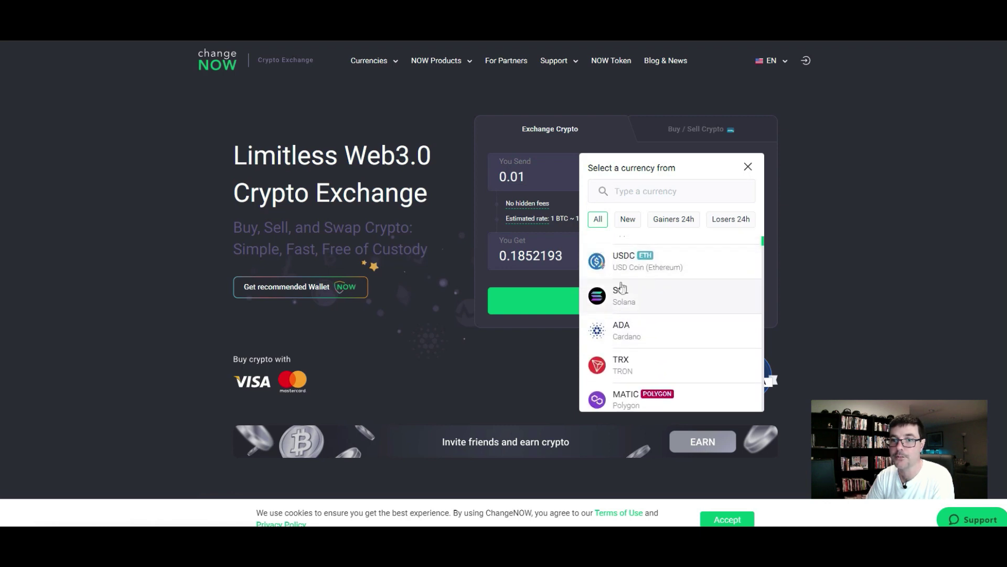
scroll(656, 301, up, 4)
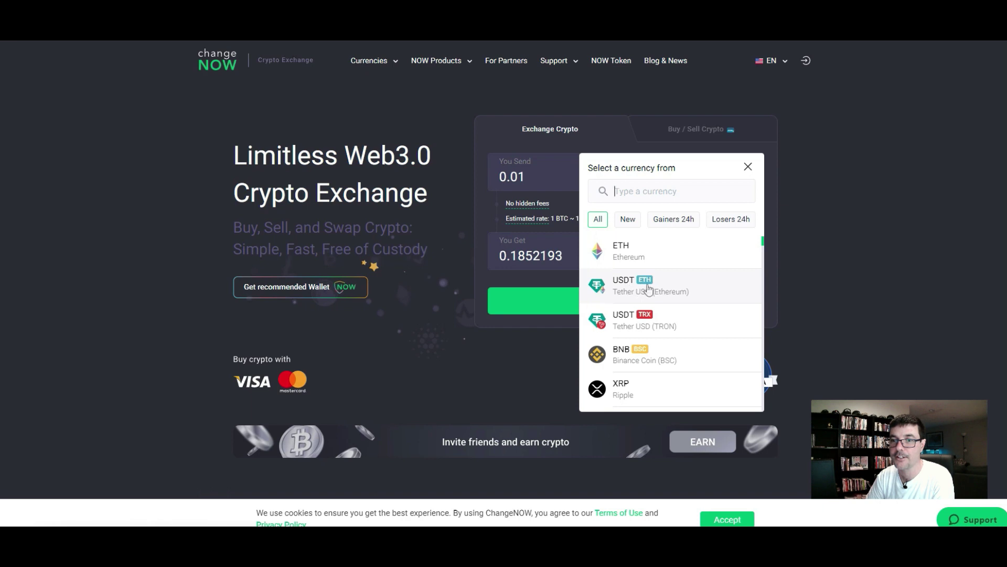
click(659, 358)
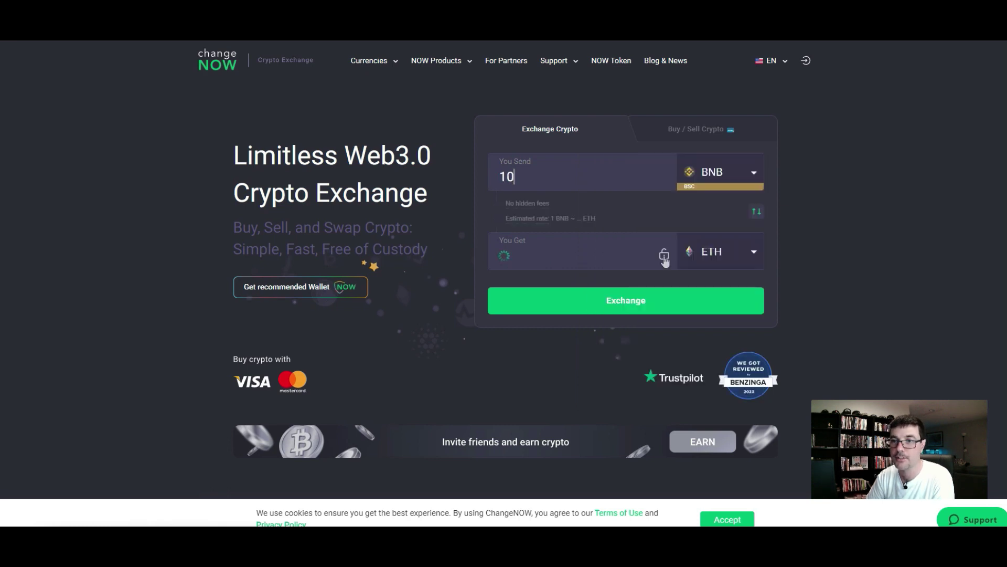
click(550, 186)
key(BackSpace)
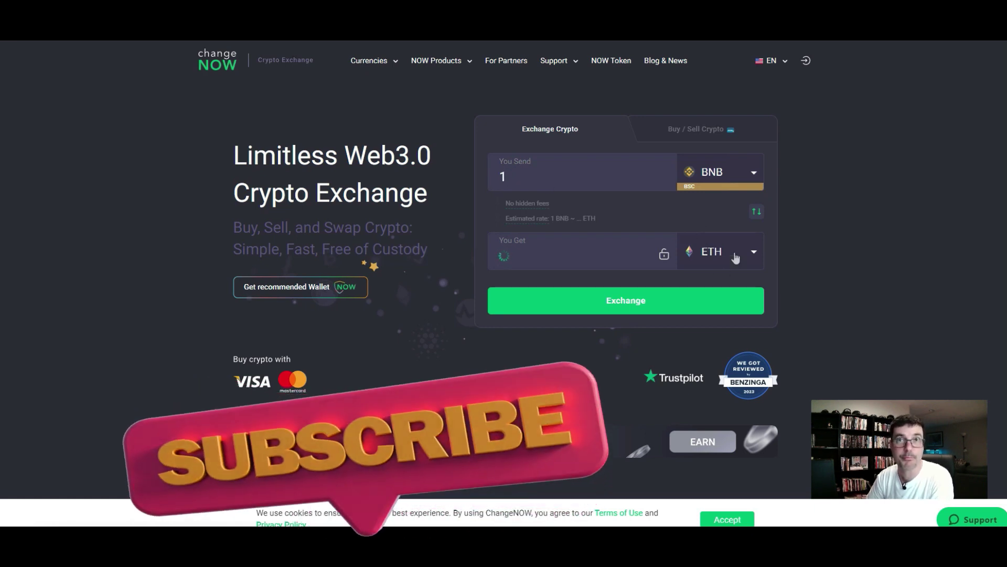
Step: Receive PLS instead of ETH, found by searching 'pls'
click(736, 258)
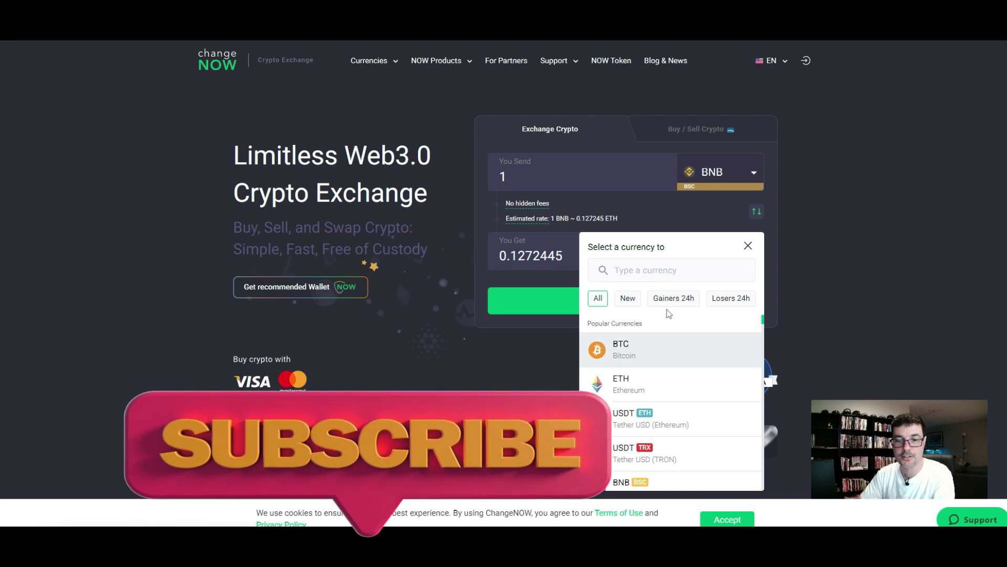
text(pls)
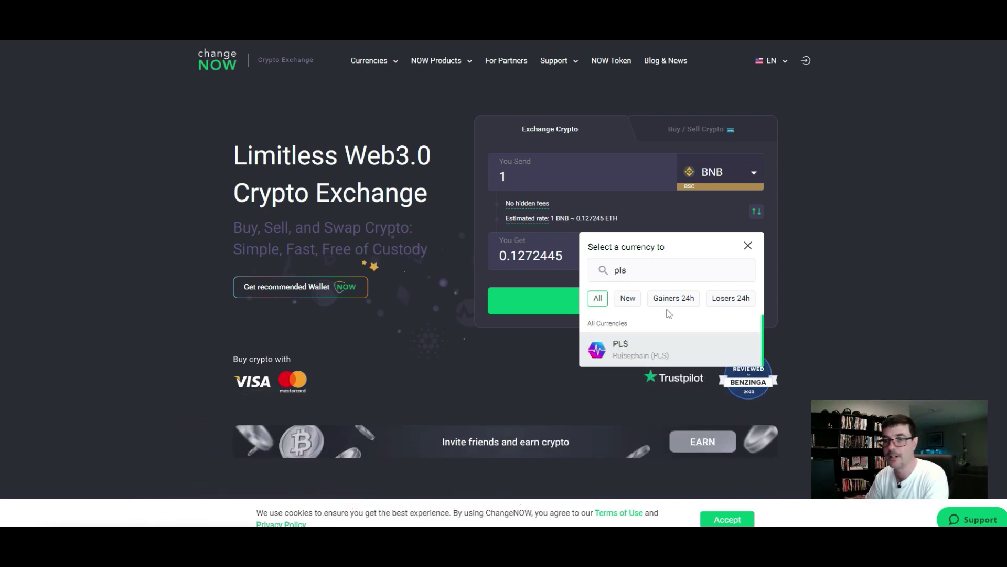
click(657, 351)
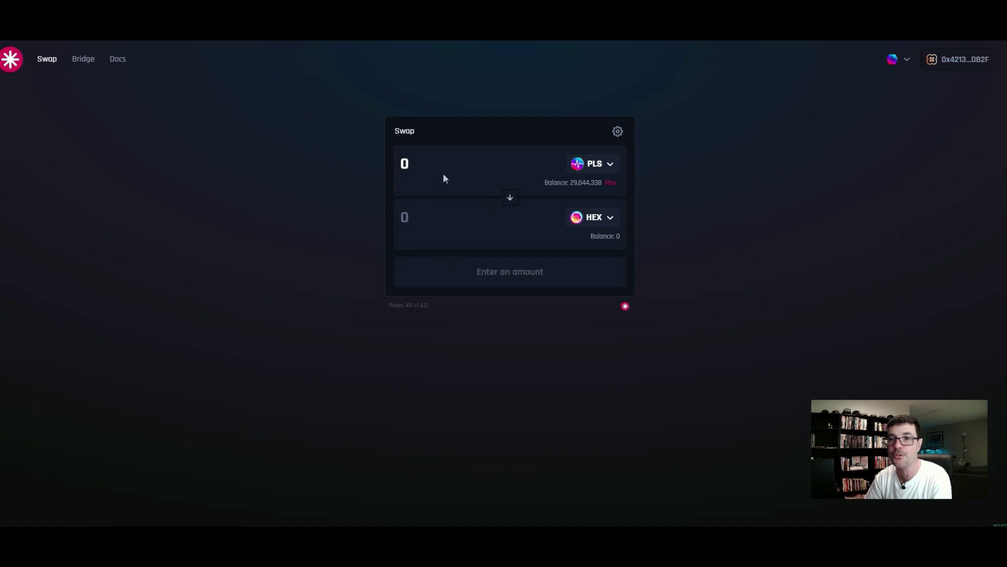
Step: Enter 10000000 PLS to swap into HEX, quoting about 43,001.54 HEX
click(418, 157)
text(10000000)
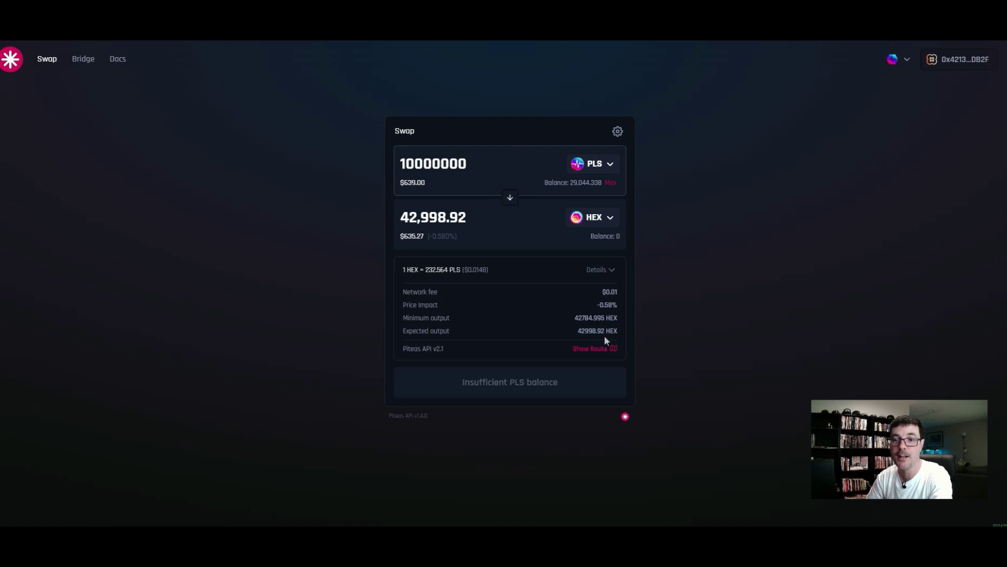
mouse_move(599, 352)
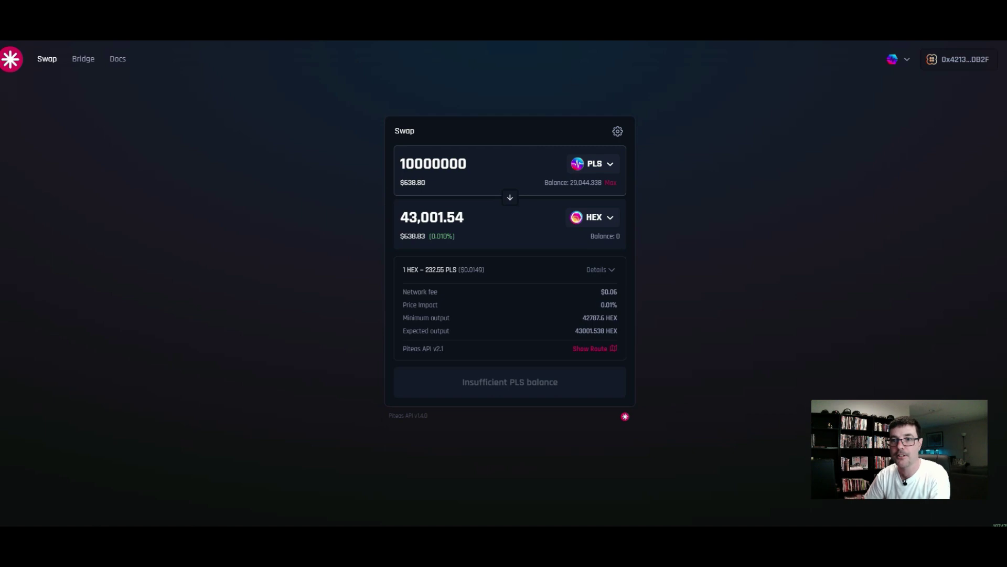
Step: Browse the Piteas token list and close it, keeping HEX as the output token
click(595, 217)
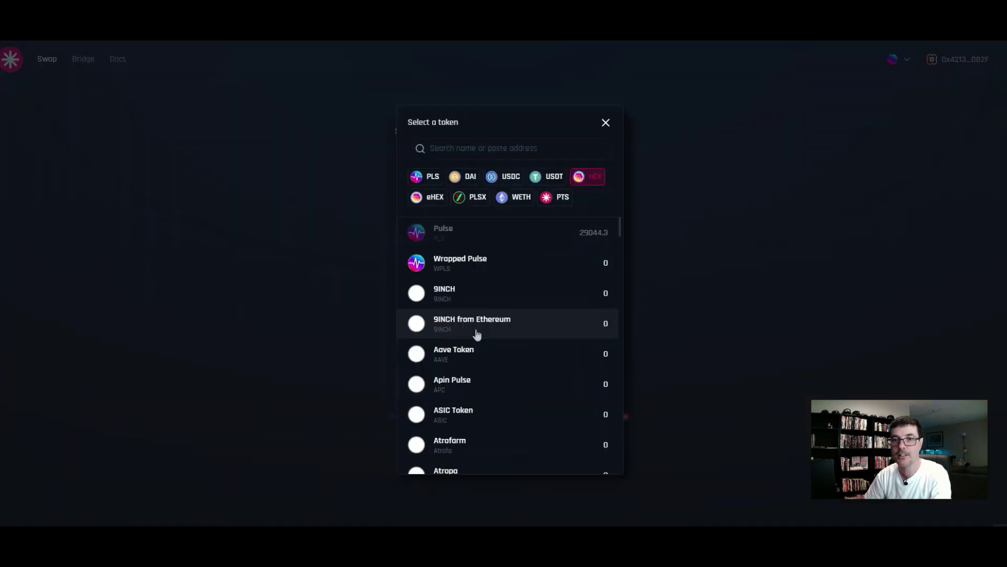
click(735, 183)
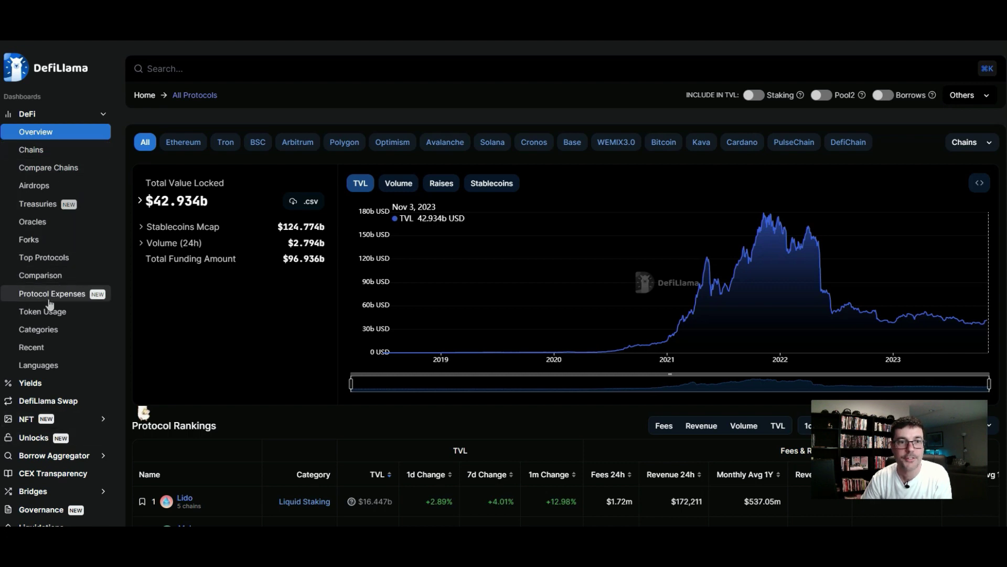
Step: Open DefiLlama's Categories page and scroll the table, led by Liquid Staking at $23.111b
click(45, 334)
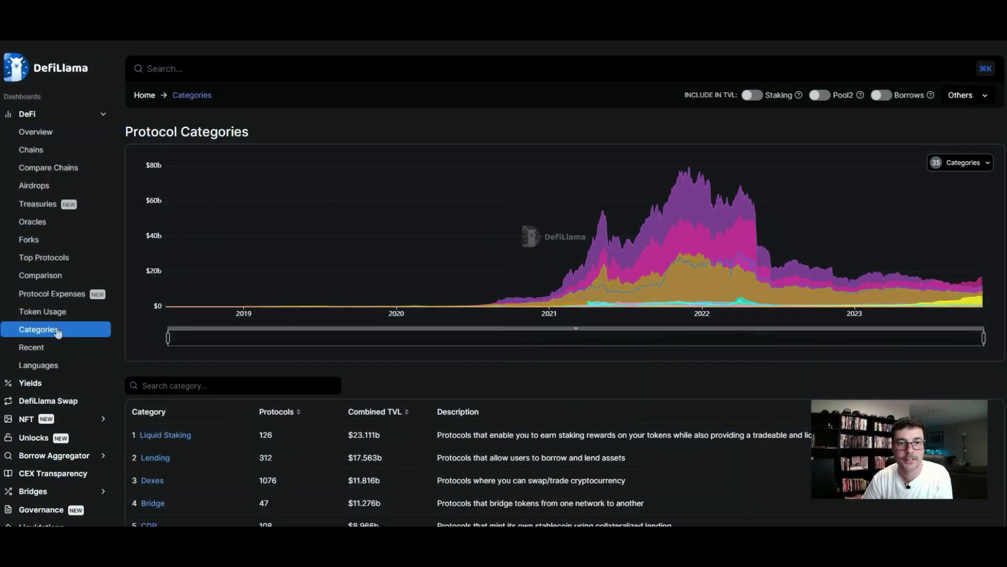
scroll(463, 367, down, 1)
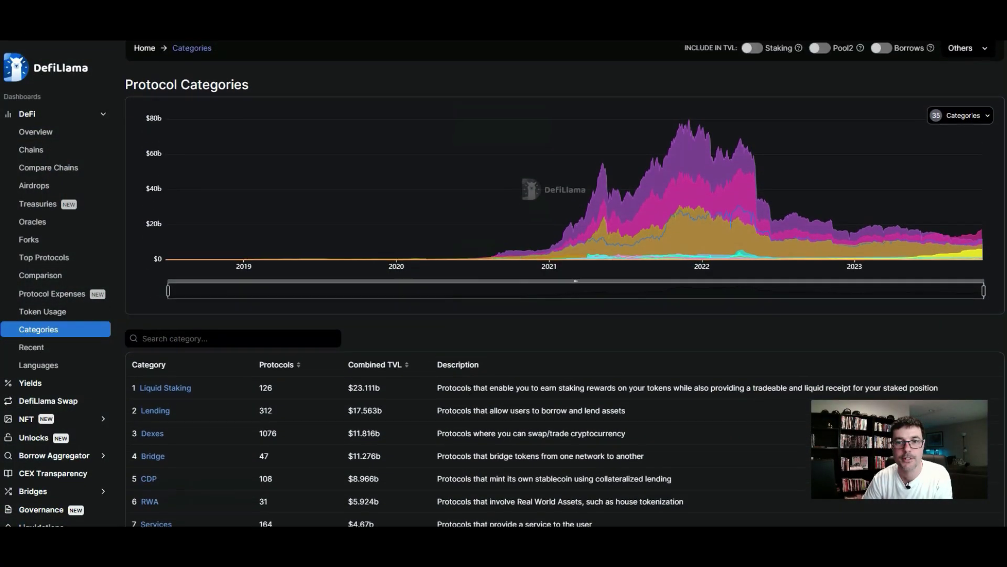
scroll(471, 387, down, 4)
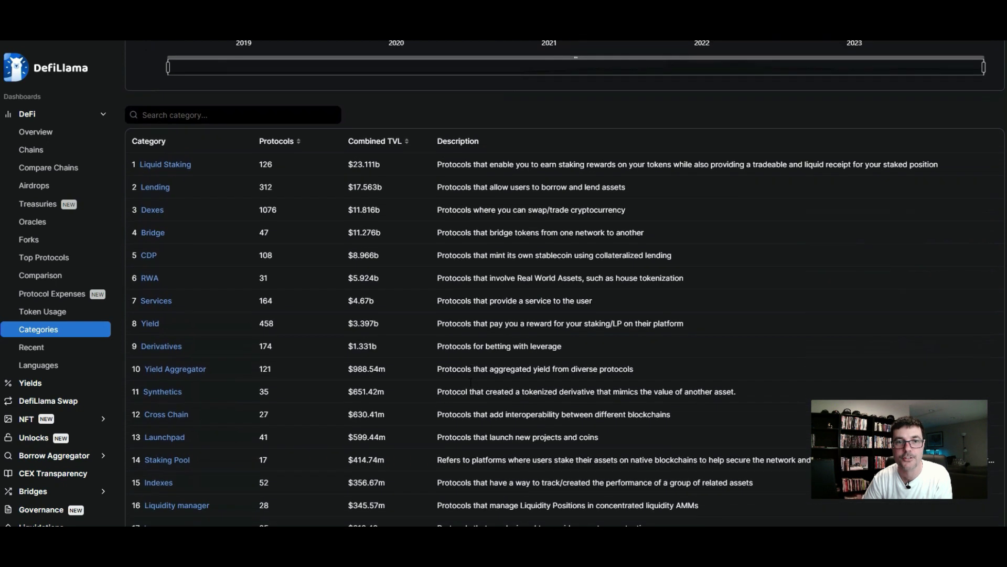
scroll(470, 383, down, 3)
scroll(470, 382, up, 2)
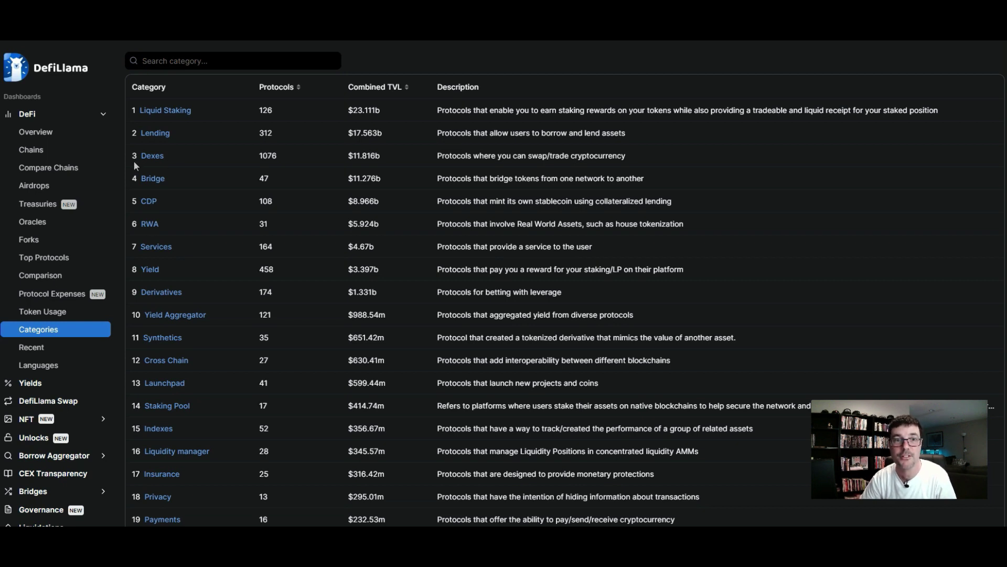
Step: Open the Dexes category TVL rankings and scroll through them
click(152, 156)
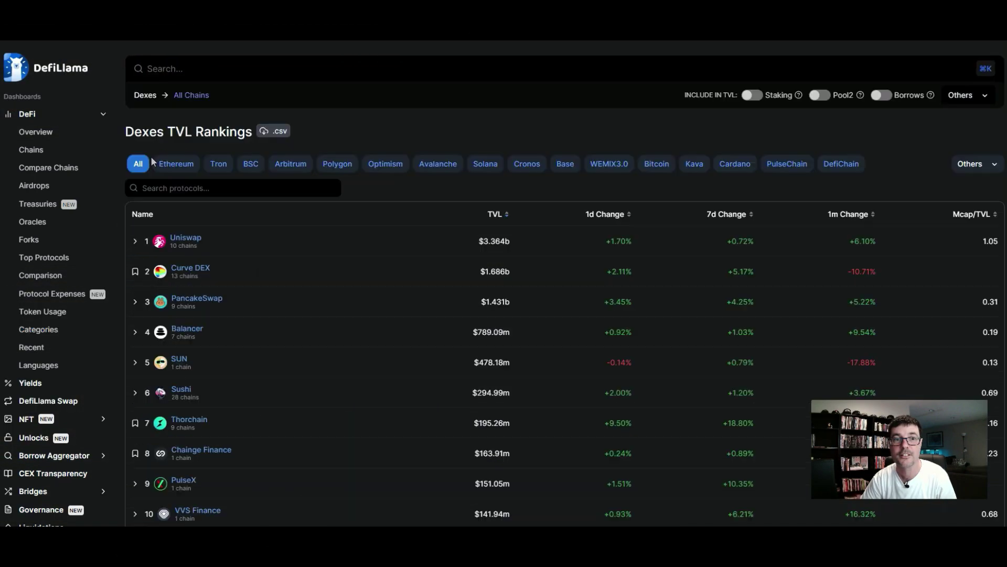
scroll(441, 180, down, 1)
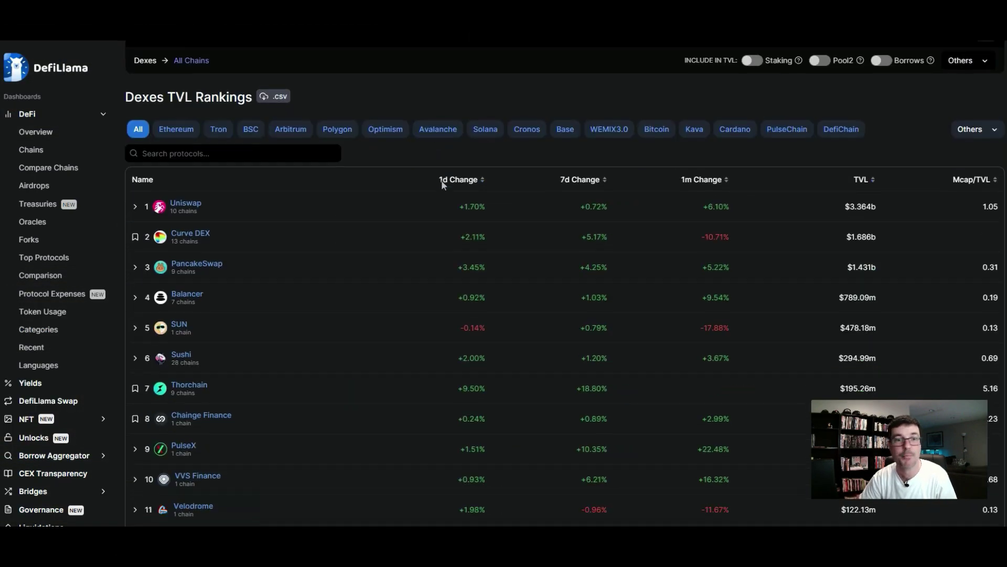
scroll(436, 197, up, 1)
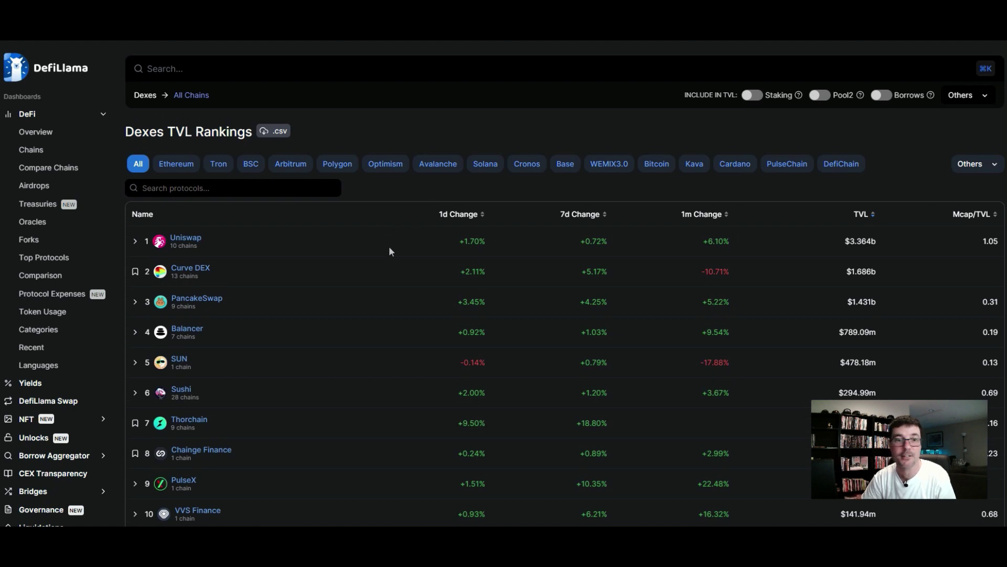
scroll(385, 259, down, 1)
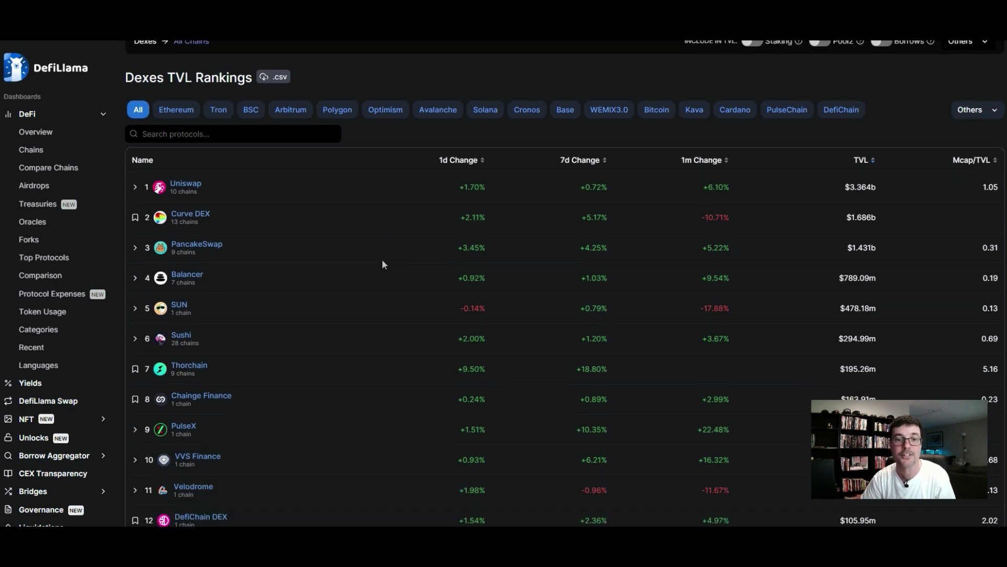
scroll(381, 259, up, 1)
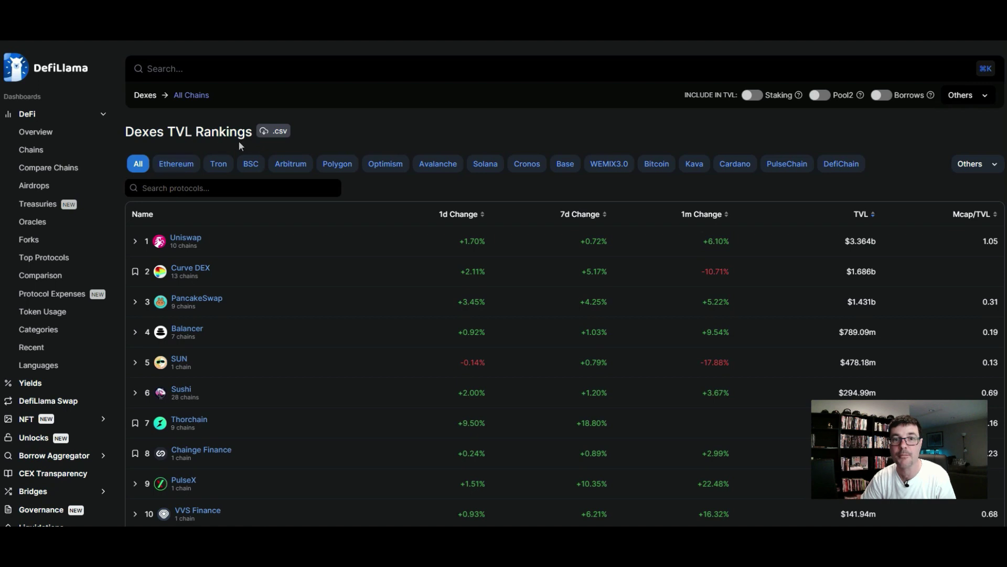
Step: Filter the Dexes rankings to Avalanche, showing Trader Joe first at $53.07m
click(438, 171)
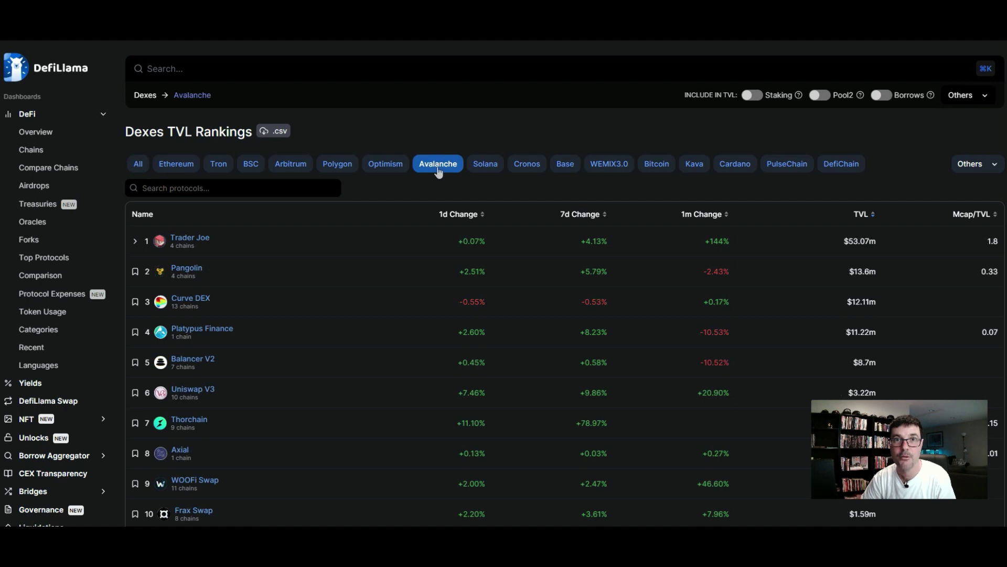
scroll(229, 307, down, 1)
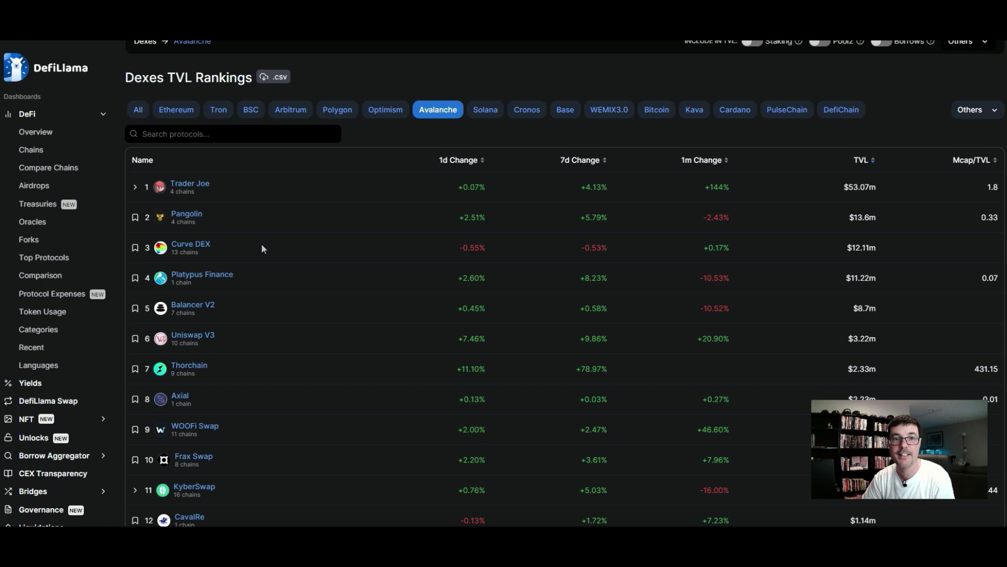
scroll(222, 323, down, 1)
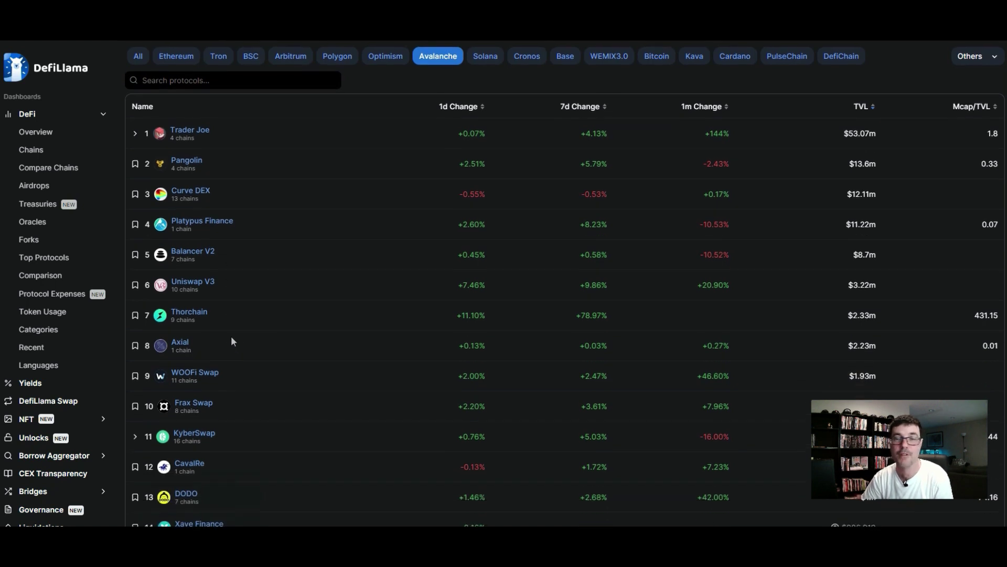
scroll(234, 345, down, 1)
scroll(244, 257, up, 3)
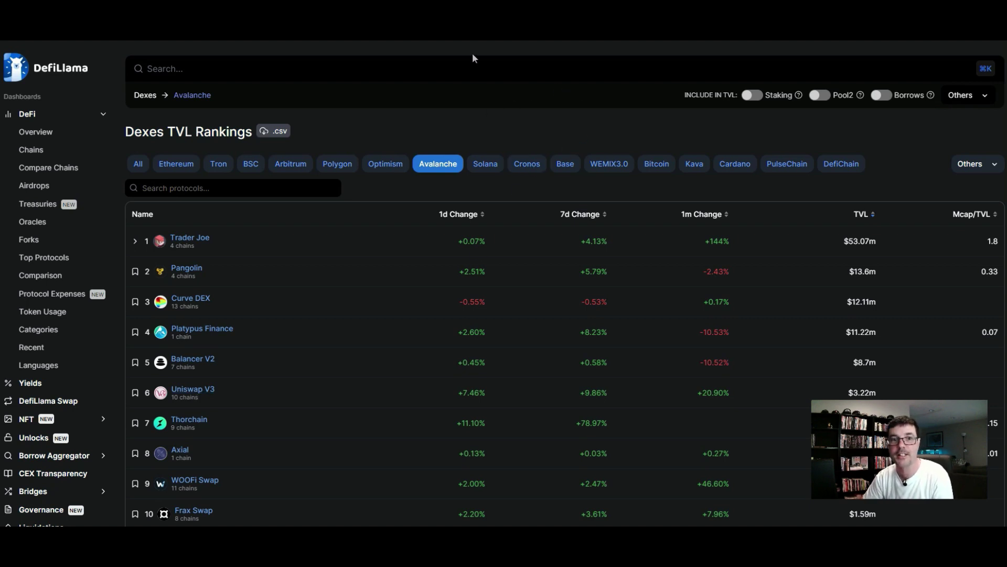
Step: Open Trader Joe's protocol details, follow its Website link, and go to the Trade page
click(185, 240)
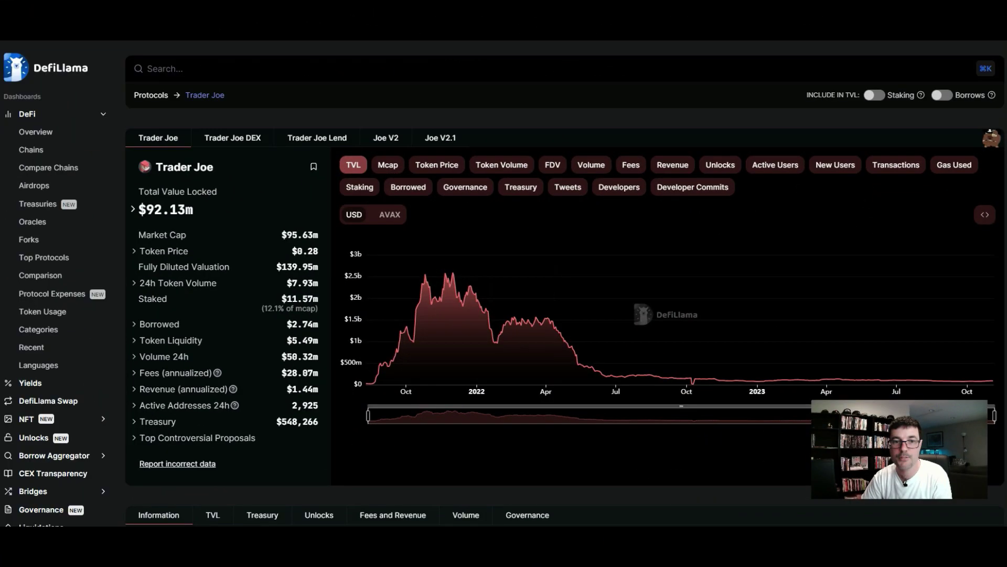
scroll(361, 313, down, 4)
scroll(361, 312, down, 1)
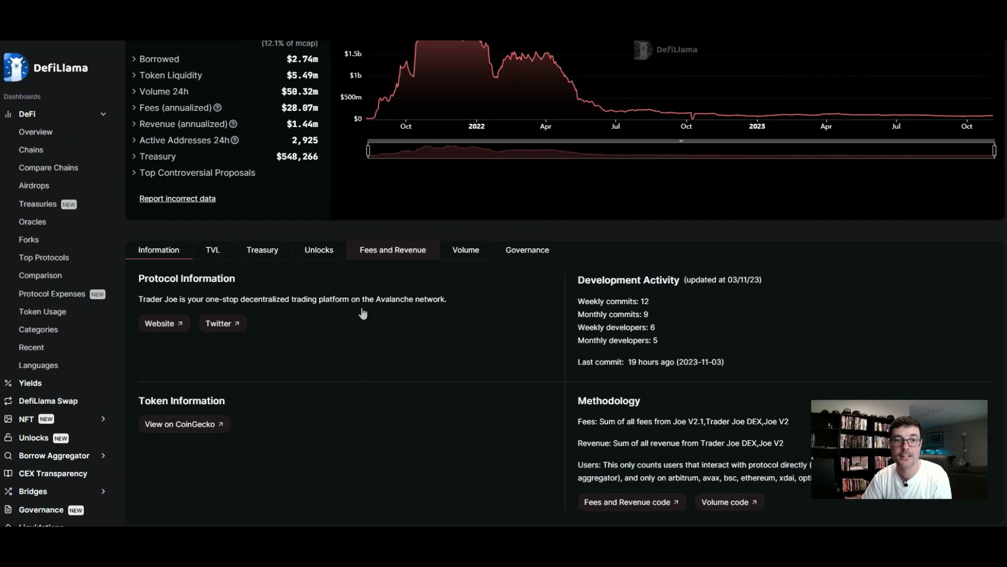
click(176, 324)
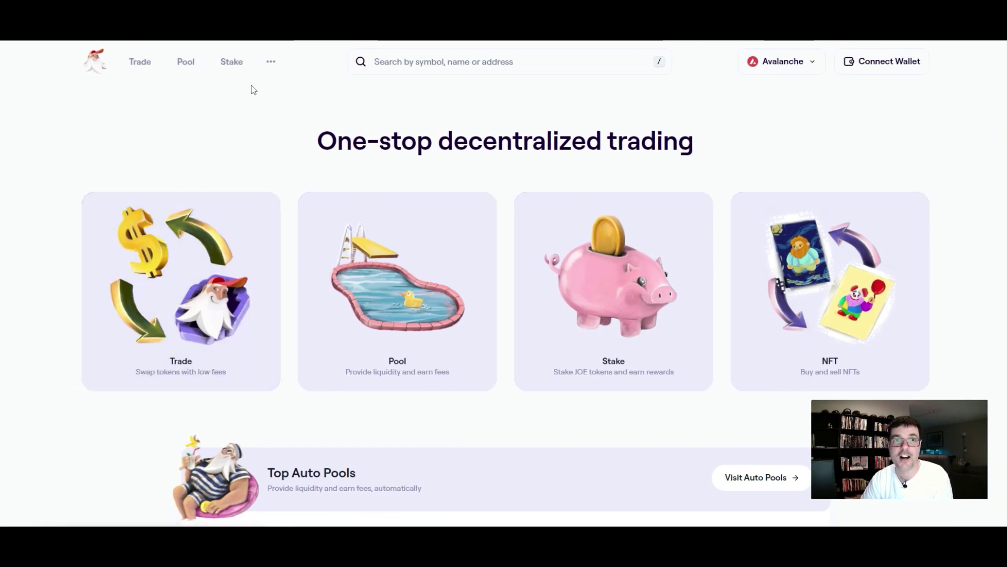
click(144, 63)
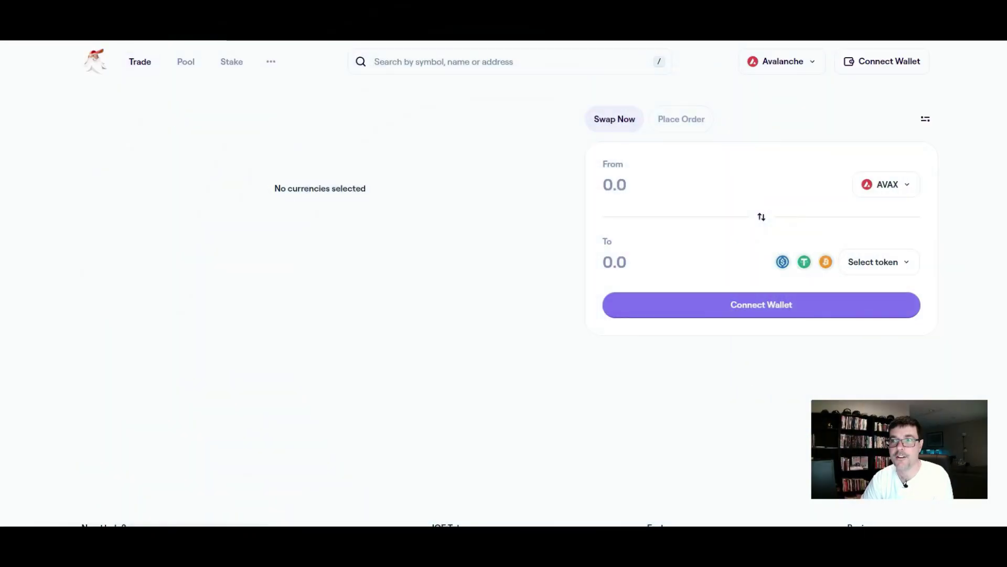